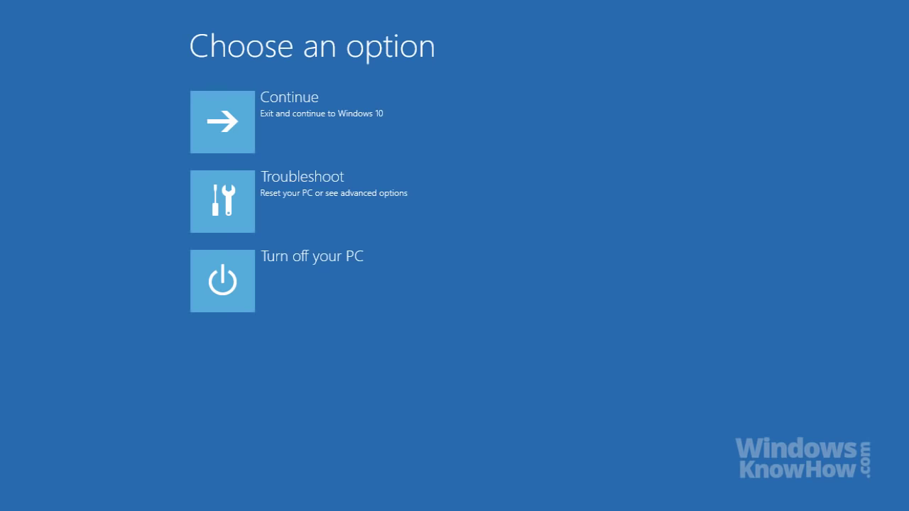
Go through the Troubleshoot choices to the advanced recovery options
{"action": "left_click", "coordinate": [369, 185]}
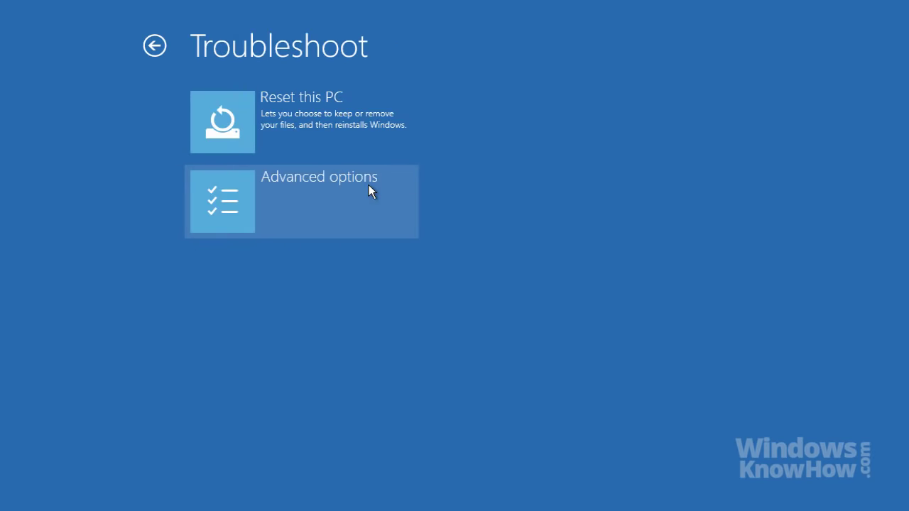
{"action": "left_click", "coordinate": [369, 186]}
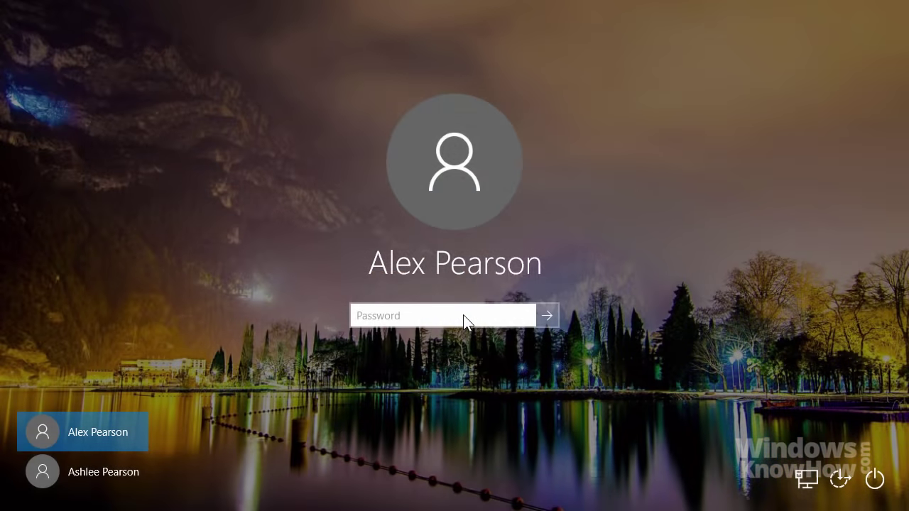
Bring up the power options on the sign-in screen for a restart into the recovery environment
{"action": "left_click", "coordinate": [463, 316]}
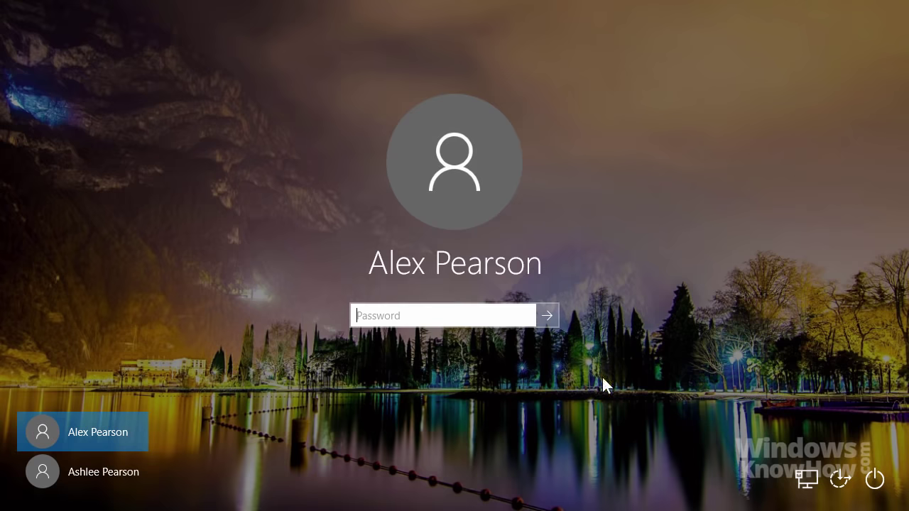
{"action": "left_click", "coordinate": [874, 483], "text": "shift"}
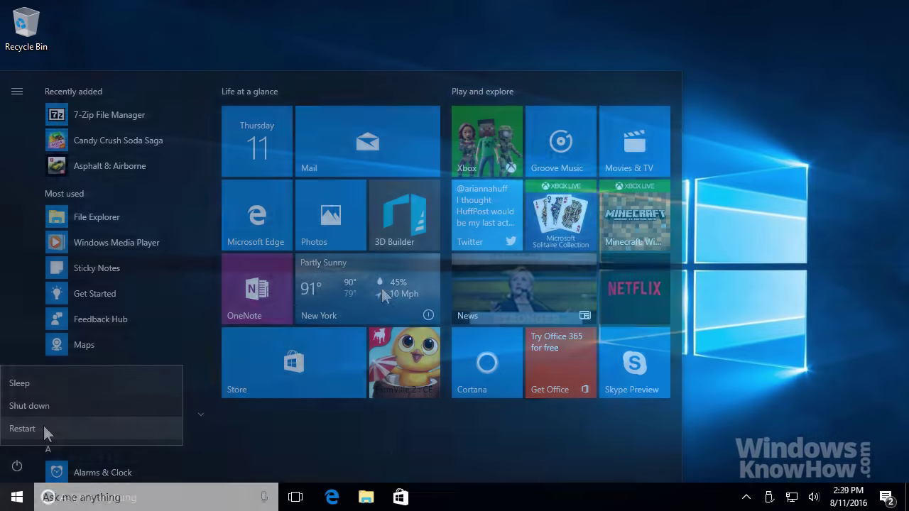
Restart the PC into Advanced startup from the Recovery page of the Update & security settings
{"action": "left_click", "coordinate": [17, 498]}
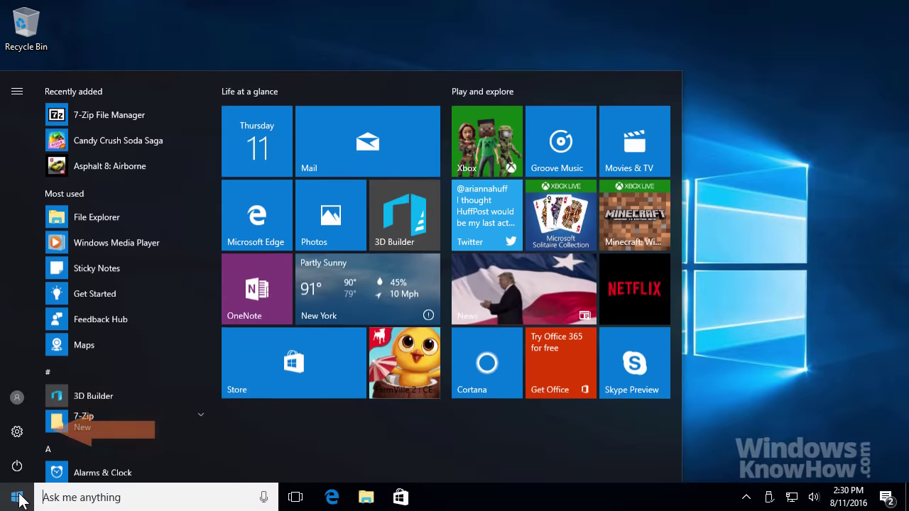
{"action": "left_click", "coordinate": [17, 432]}
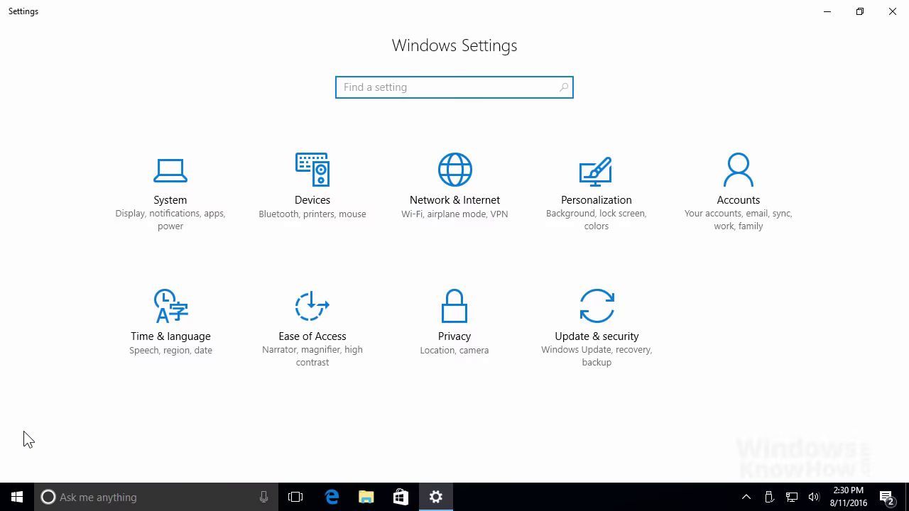
{"action": "left_click", "coordinate": [592, 352]}
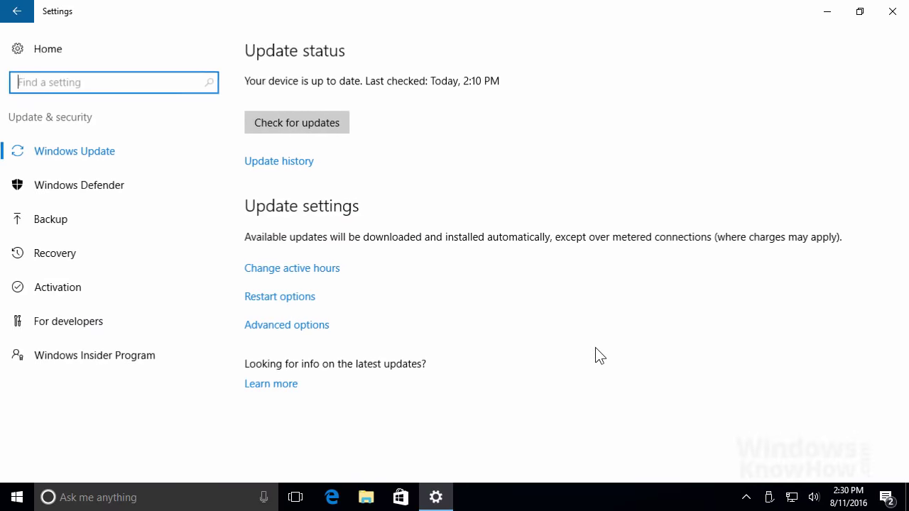
{"action": "left_click", "coordinate": [162, 255]}
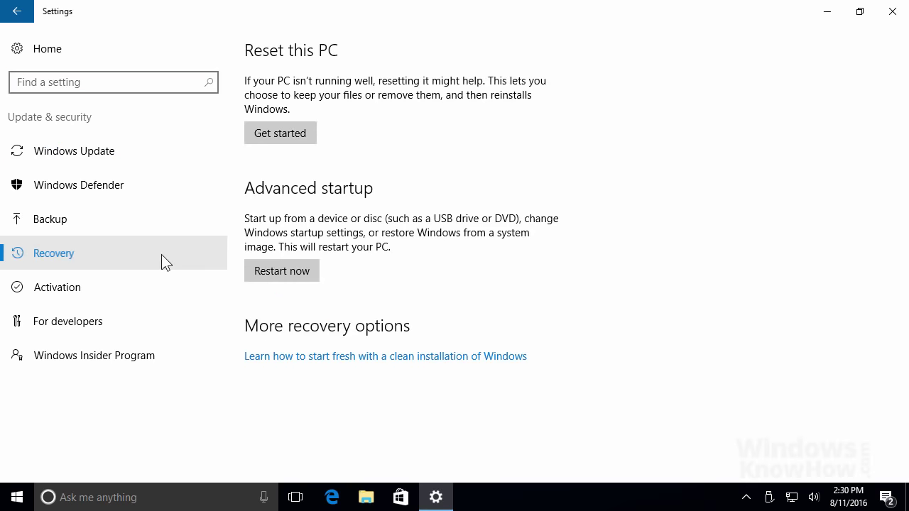
{"action": "left_click", "coordinate": [298, 272]}
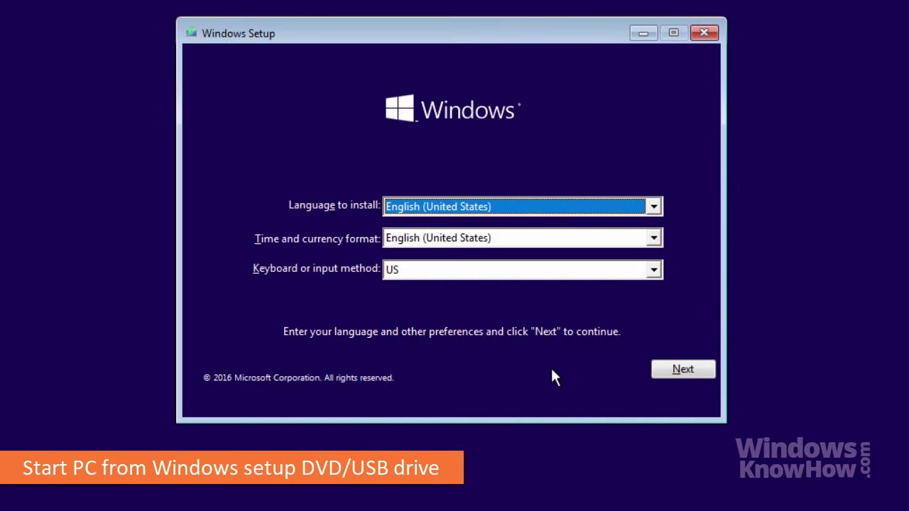
Start repairing the computer from Windows Setup with the default language settings, and choose the US keyboard layout
{"action": "left_click", "coordinate": [699, 374]}
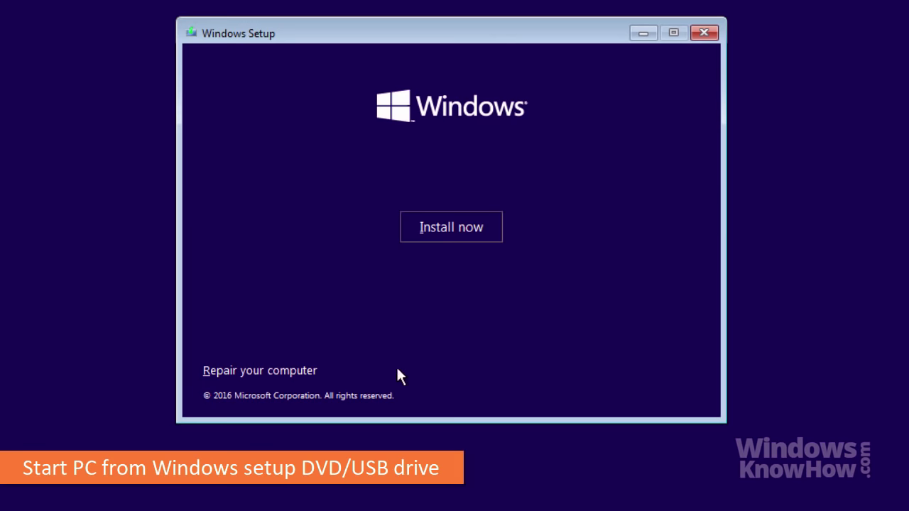
{"action": "left_click", "coordinate": [308, 372]}
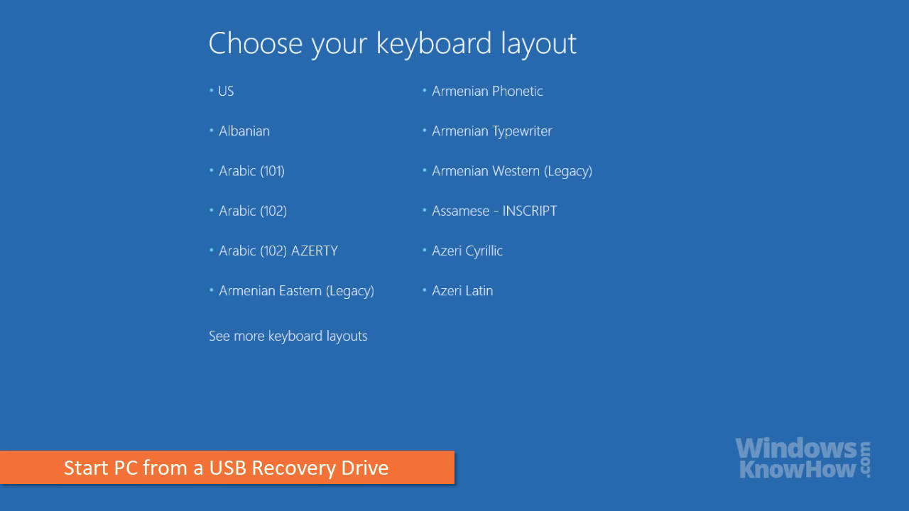
{"action": "left_click", "coordinate": [277, 92]}
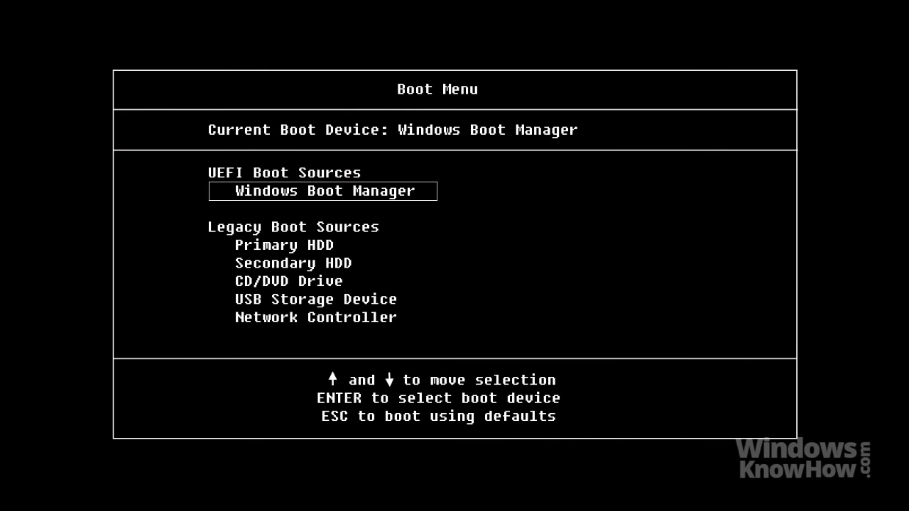
Select USB Storage Device as the boot source under Legacy Boot Sources
{"action": "key", "text": "Down"}
{"action": "key", "text": "Down"}
{"action": "key", "text": "Down"}
{"action": "key", "text": "Down"}
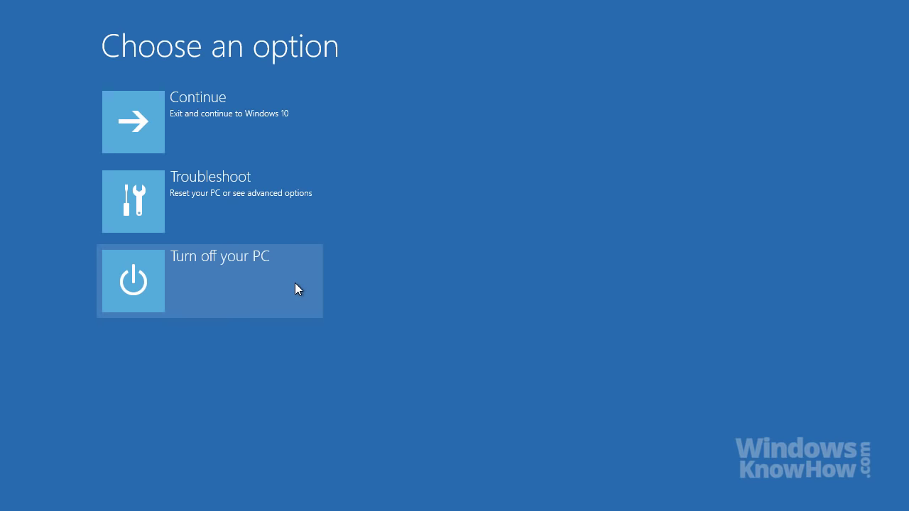
View the Reset this PC choices under Troubleshoot, and return to the Troubleshoot page
{"action": "left_click", "coordinate": [276, 217]}
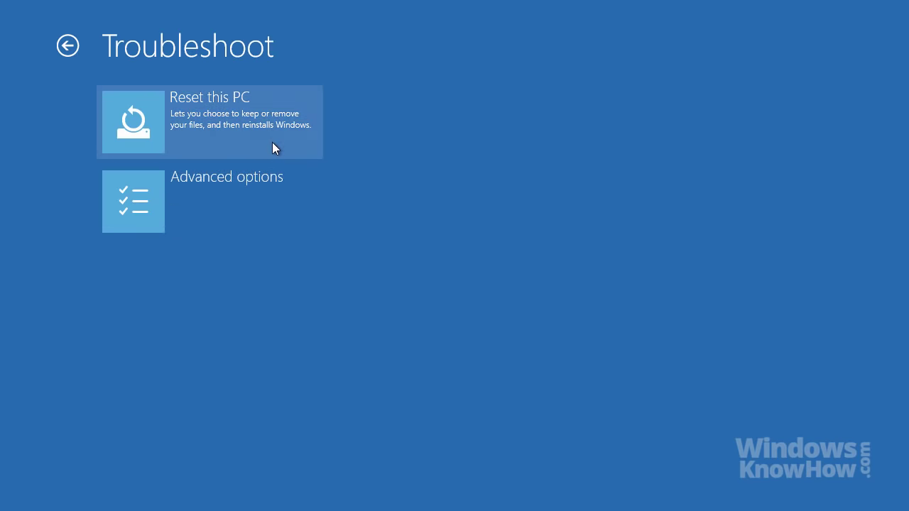
{"action": "left_click", "coordinate": [272, 139]}
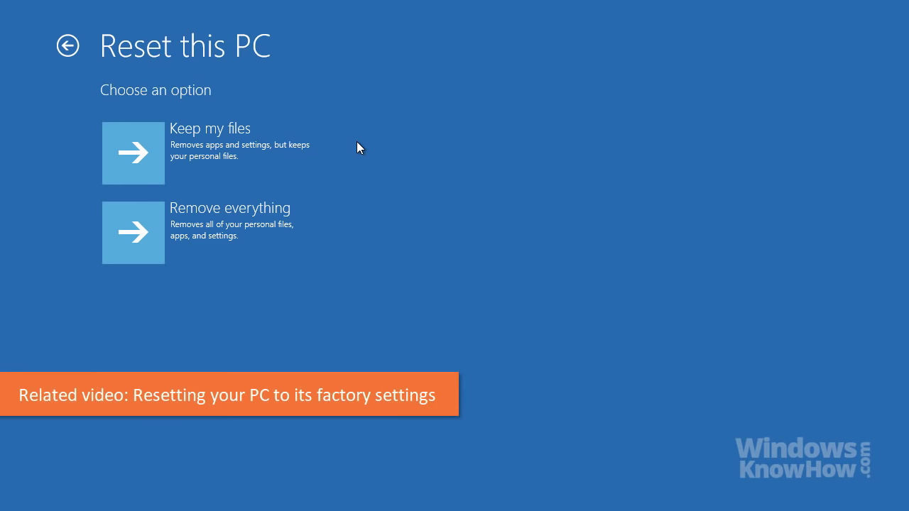
{"action": "left_click", "coordinate": [70, 51]}
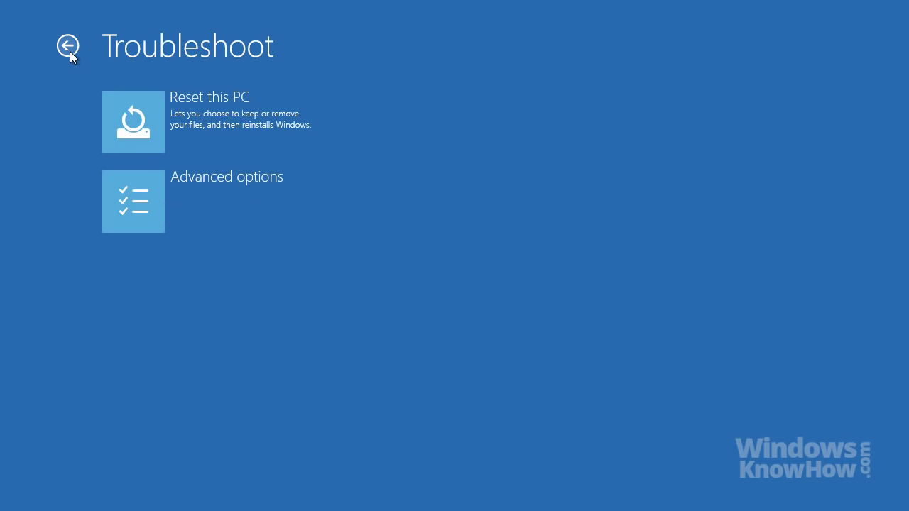
Run Startup Repair from the advanced options, choosing the listed account and entering its password
{"action": "left_click", "coordinate": [249, 218]}
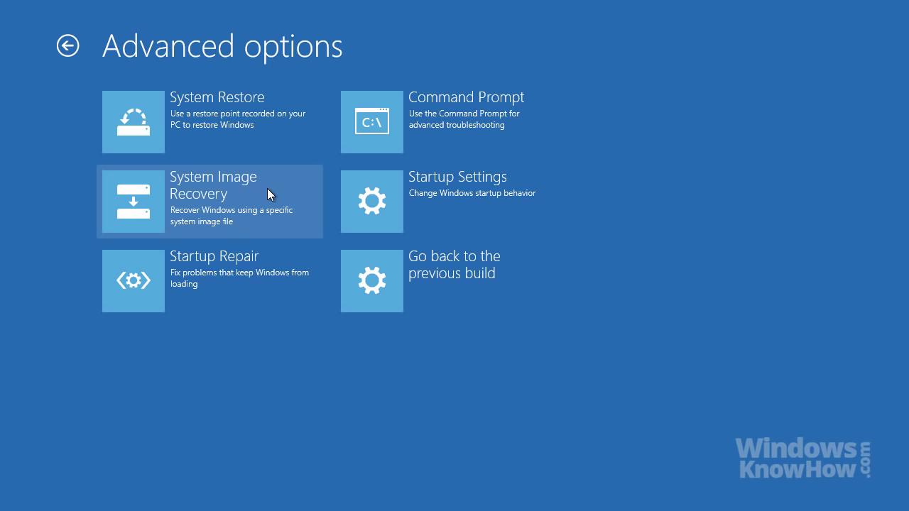
{"action": "left_click", "coordinate": [264, 288]}
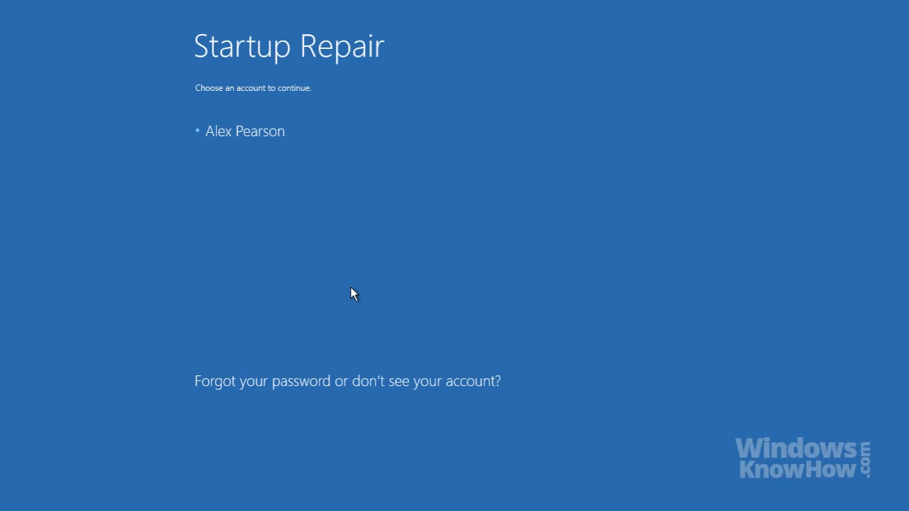
{"action": "left_click", "coordinate": [272, 130]}
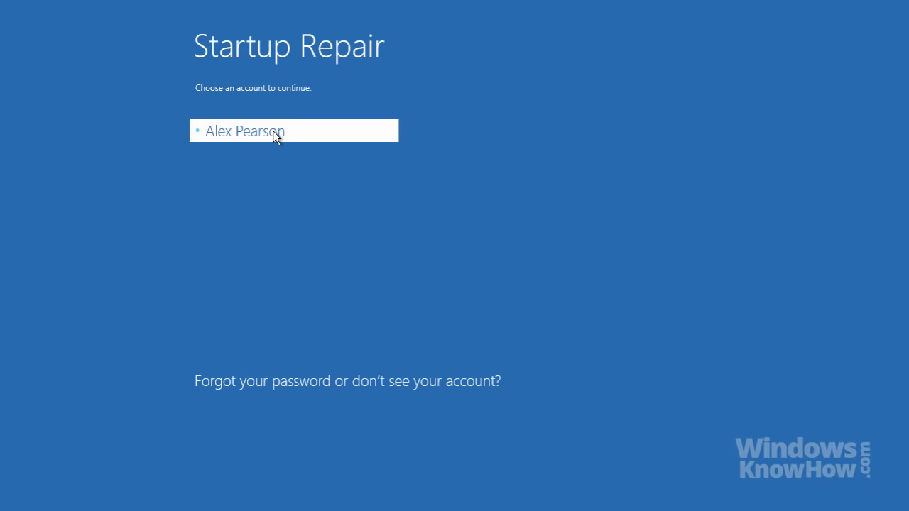
{"action": "type", "text": "••••••"}
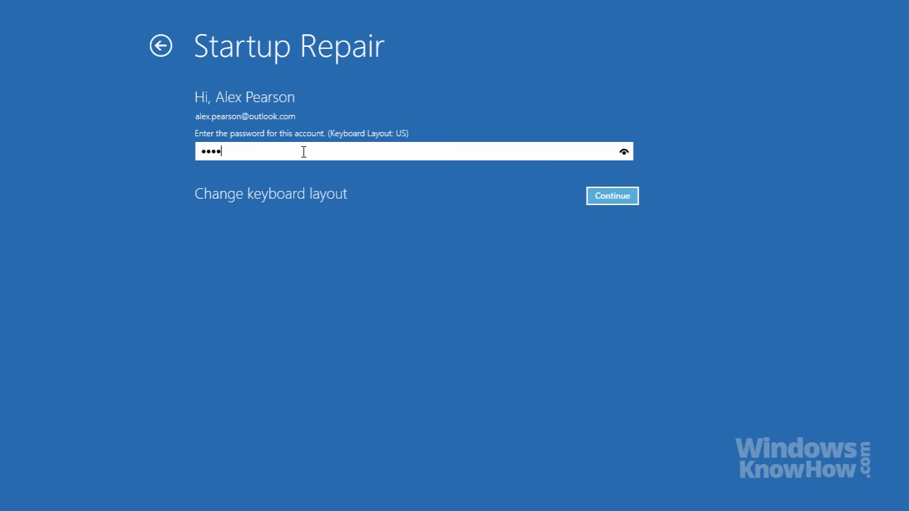
{"action": "type", "text": "•••"}
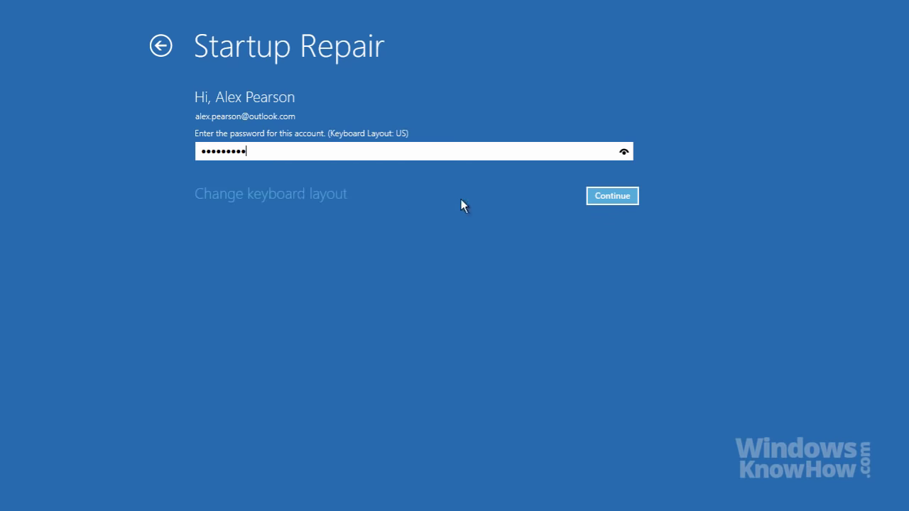
{"action": "left_click", "coordinate": [614, 200]}
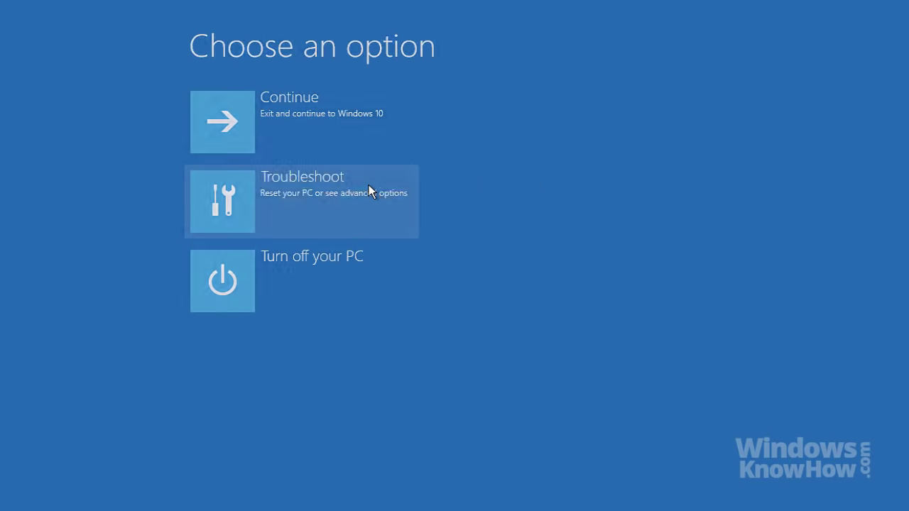
Open the recovery Command Prompt from the advanced options, and close it again
{"action": "left_click", "coordinate": [369, 185]}
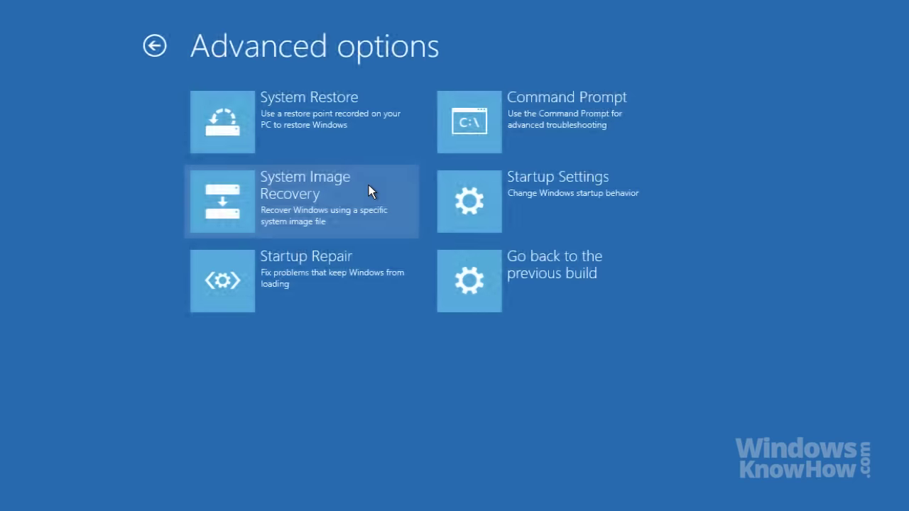
{"action": "left_click", "coordinate": [556, 122]}
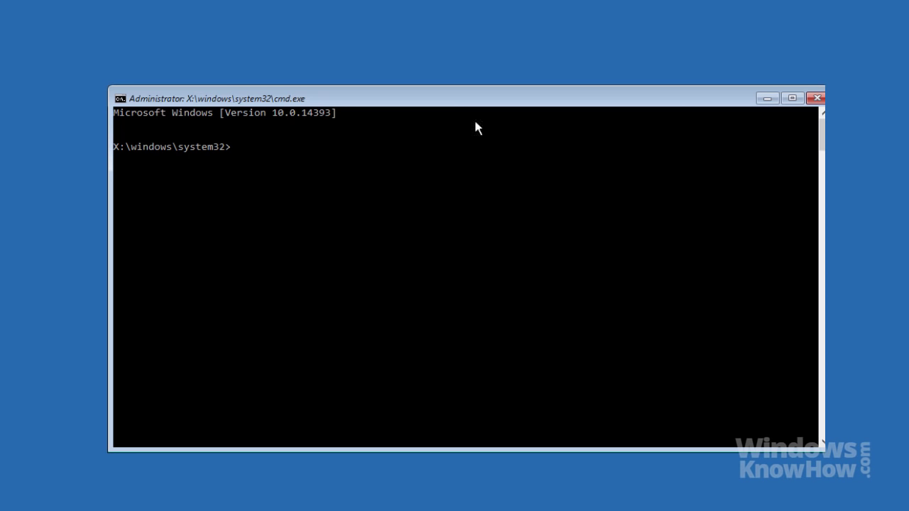
{"action": "left_click", "coordinate": [817, 98]}
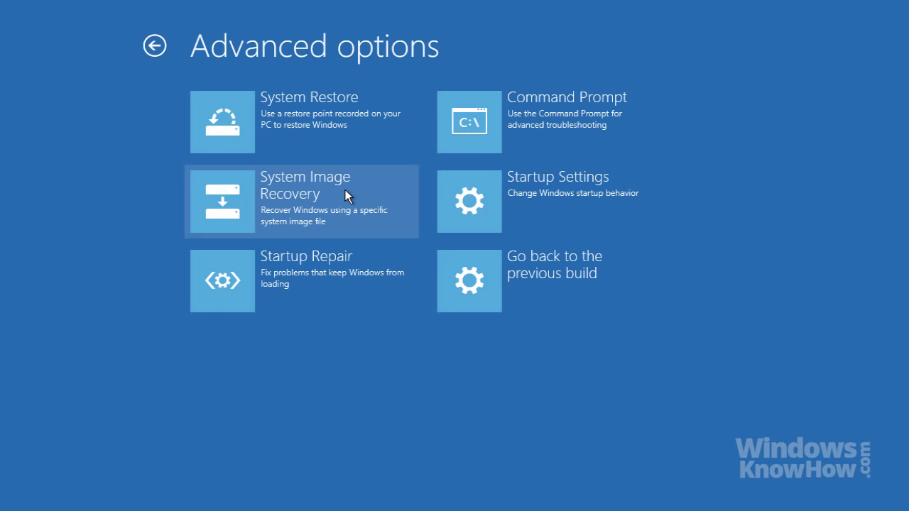
Open Startup Settings from the advanced options, and sign in to Windows with the account password
{"action": "left_click", "coordinate": [545, 199]}
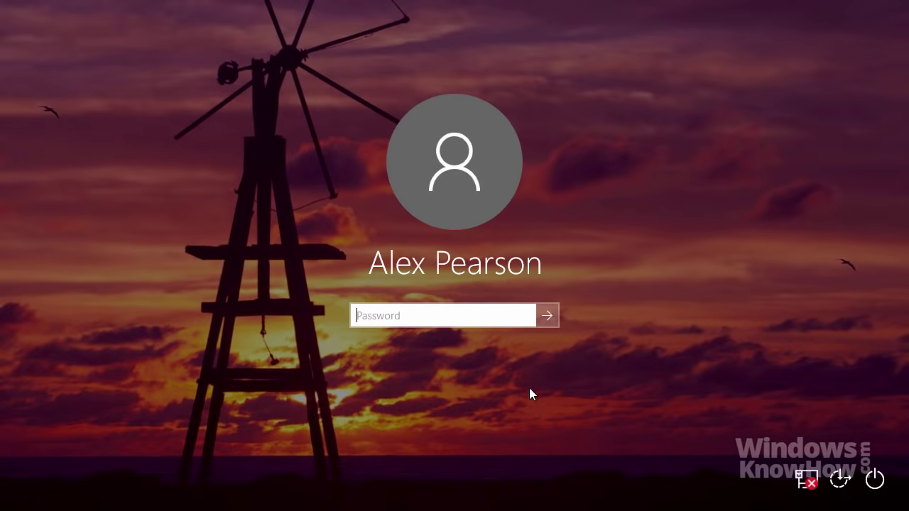
{"action": "type", "text": "*********"}
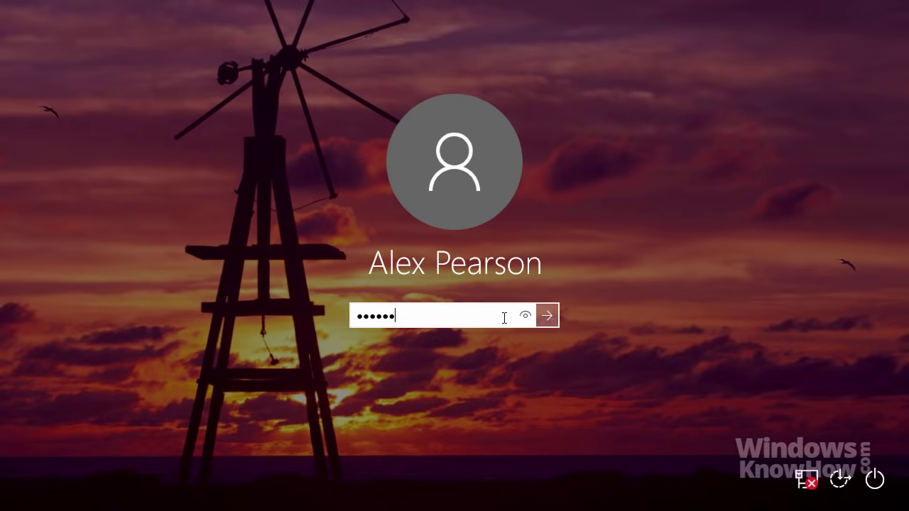
{"action": "key", "text": "Return"}
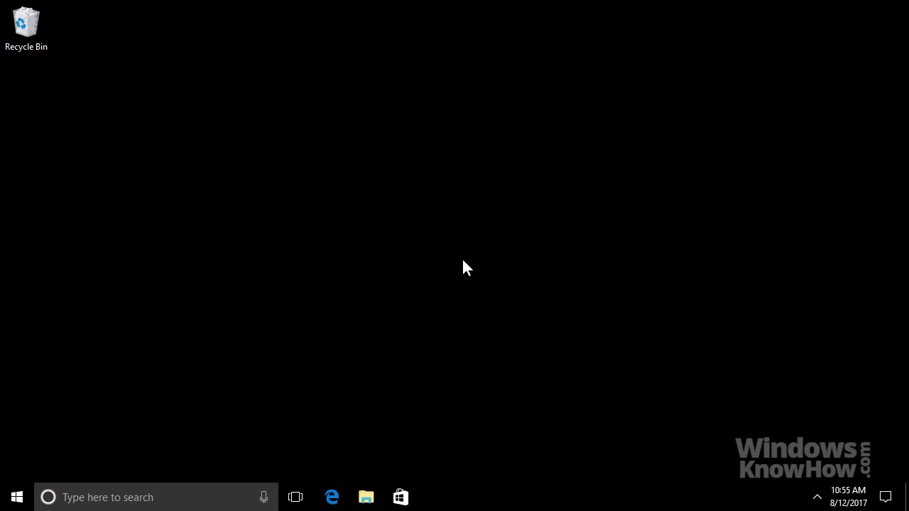
Review the installed programs under Apps & features in Windows Settings, and return to the settings home page
{"action": "left_click", "coordinate": [17, 496]}
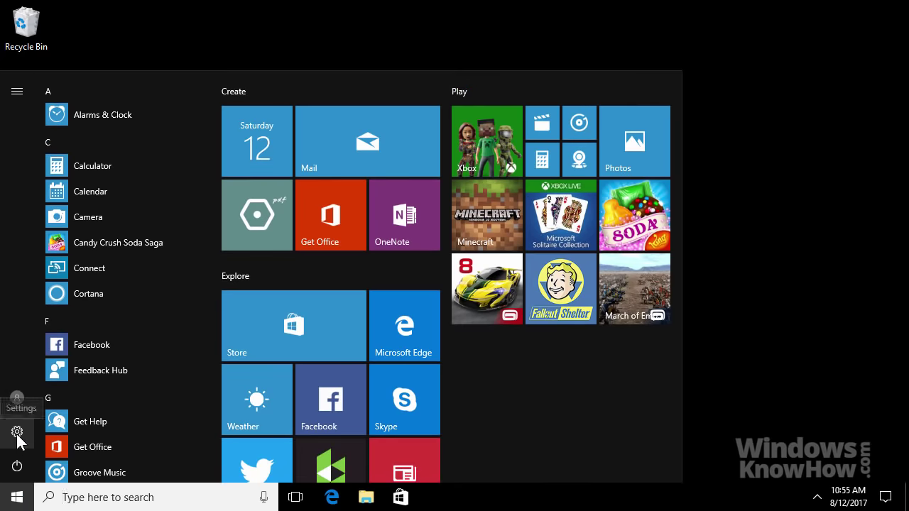
{"action": "left_click", "coordinate": [17, 435]}
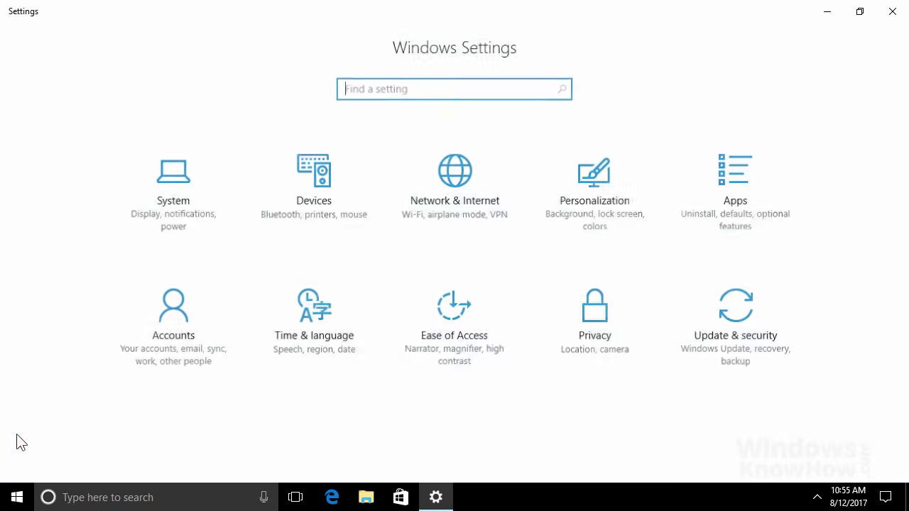
{"action": "left_click", "coordinate": [737, 206]}
{"action": "scroll", "coordinate": [739, 205], "scroll_direction": "down", "scroll_amount": 3}
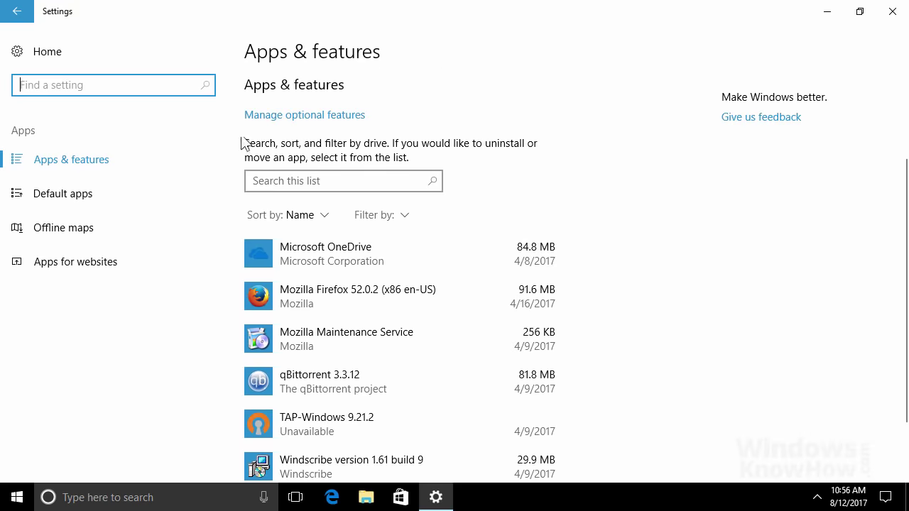
{"action": "left_click", "coordinate": [83, 56]}
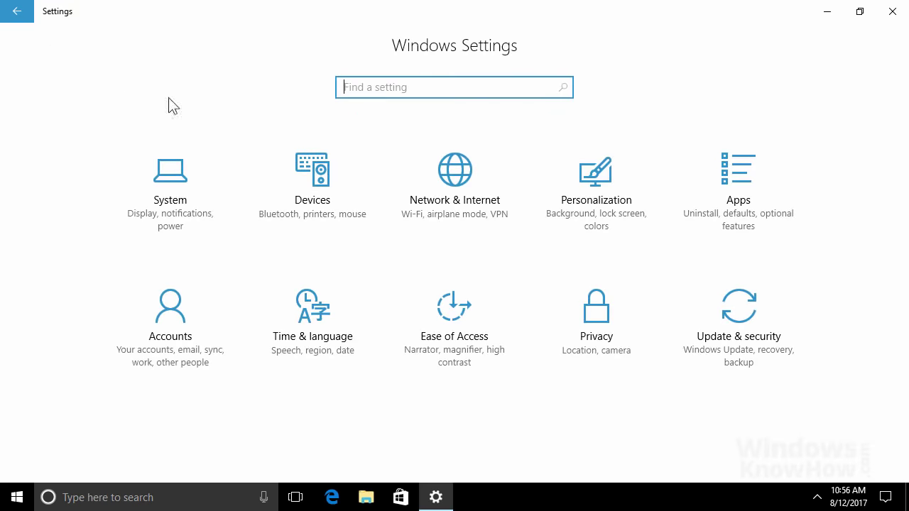
View the Windows Defender and Troubleshoot pages of the Update & security settings
{"action": "left_click", "coordinate": [729, 323]}
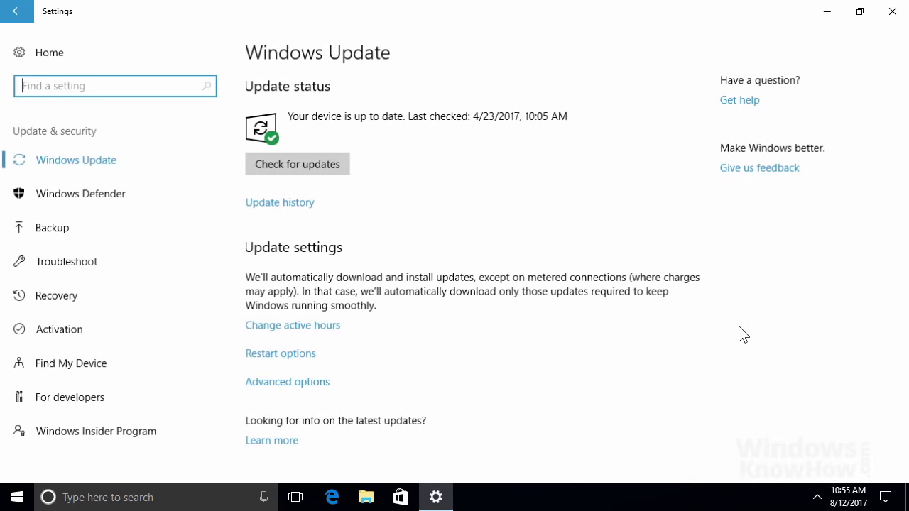
{"action": "left_click", "coordinate": [121, 203]}
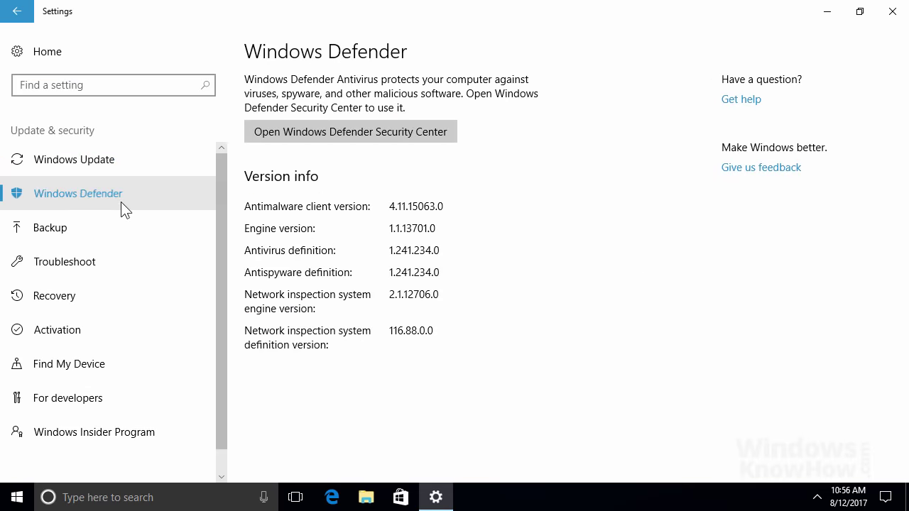
{"action": "left_click", "coordinate": [127, 259]}
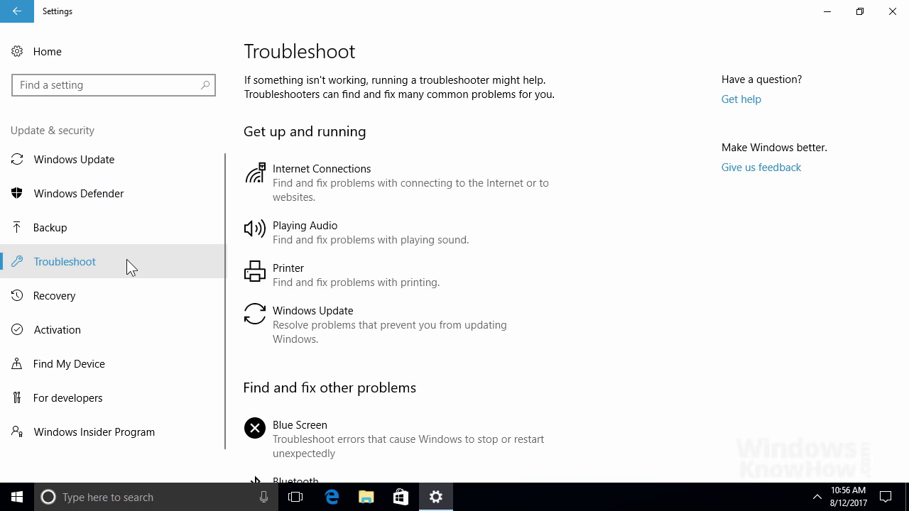
View the Recovery page of the Update & security settings, and bring up the computer's power options
{"action": "left_click", "coordinate": [128, 296]}
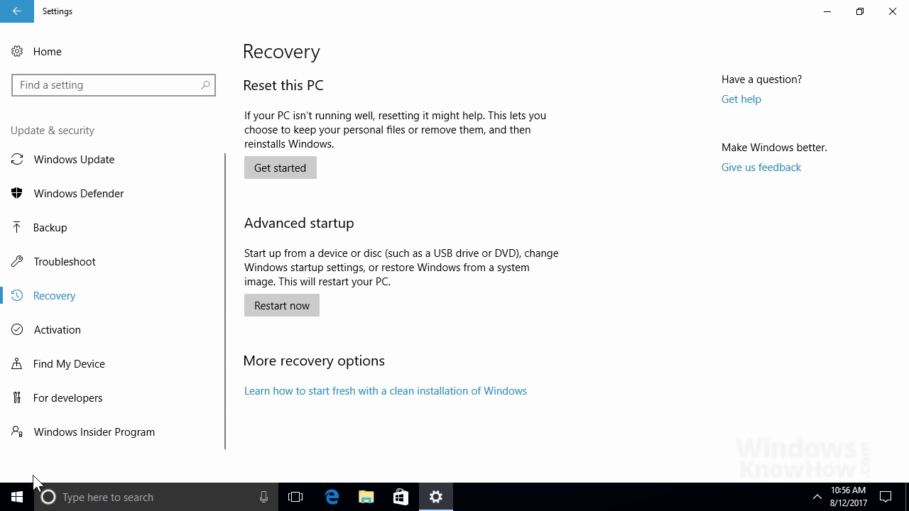
{"action": "left_click", "coordinate": [20, 498]}
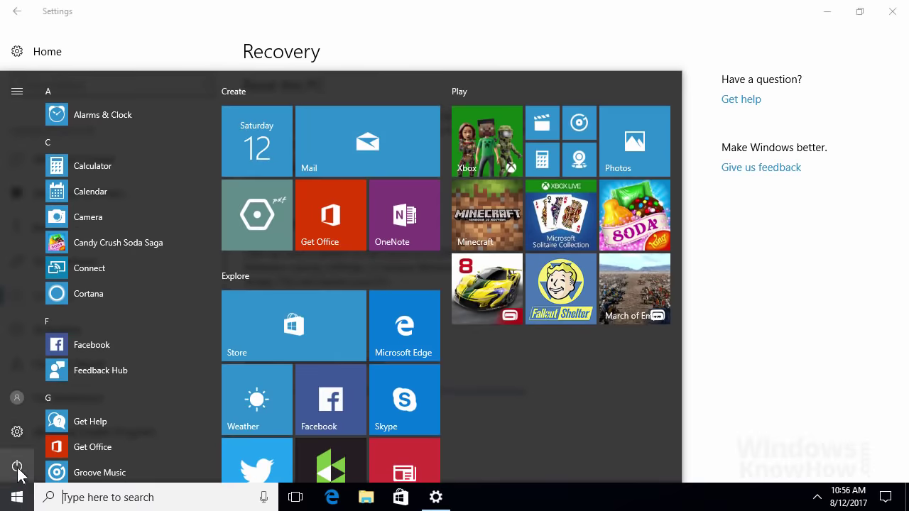
{"action": "left_click", "coordinate": [16, 467]}
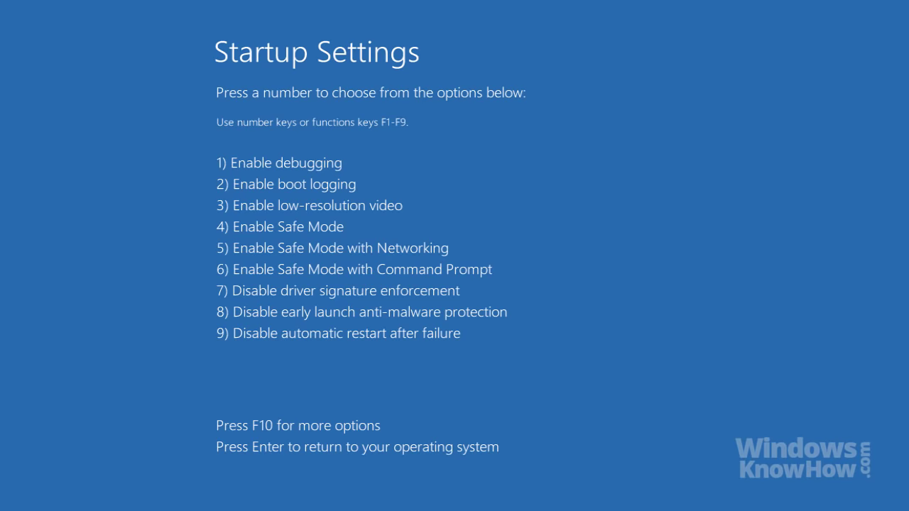
Show the additional options in Startup Settings and launch the recovery environment from them
{"action": "key", "text": "F10"}
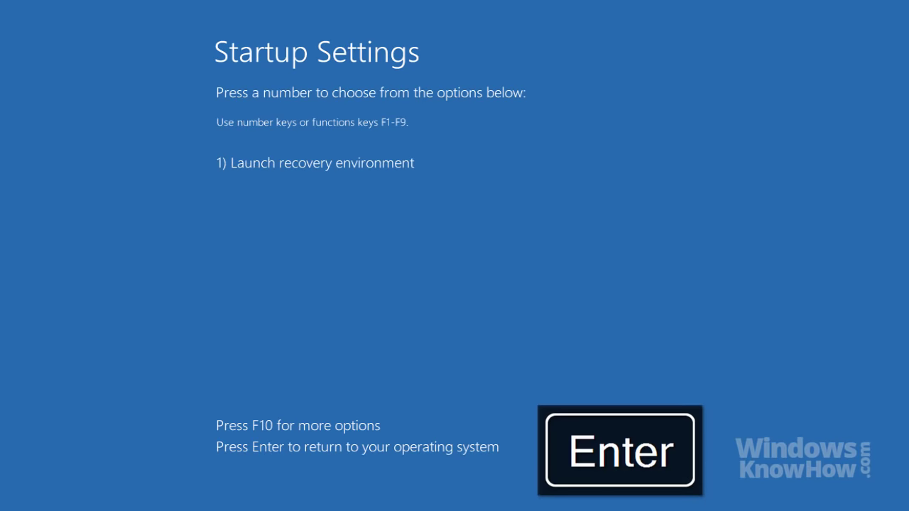
{"action": "key", "text": "Return"}
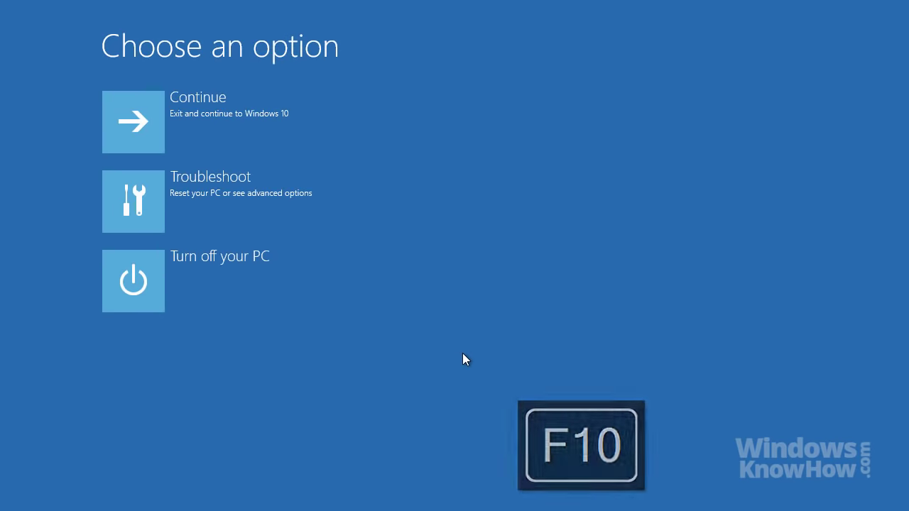
{"action": "key", "text": "1"}
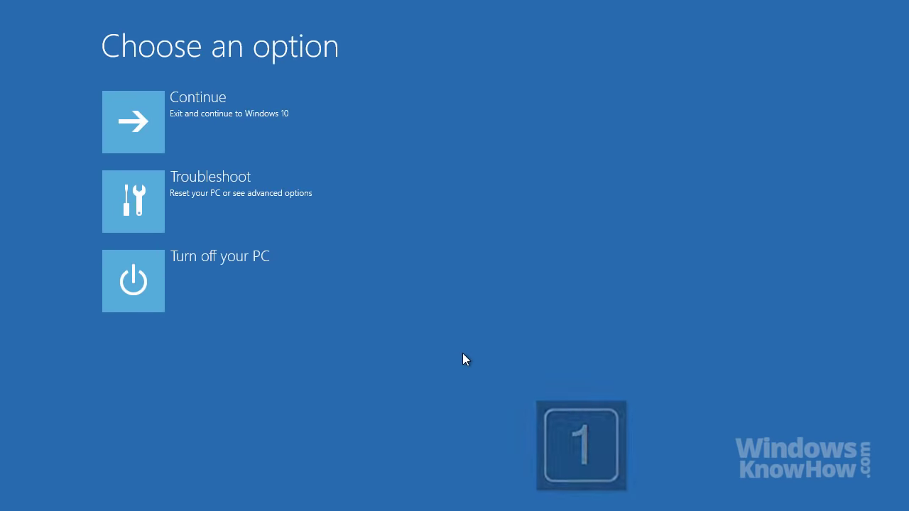